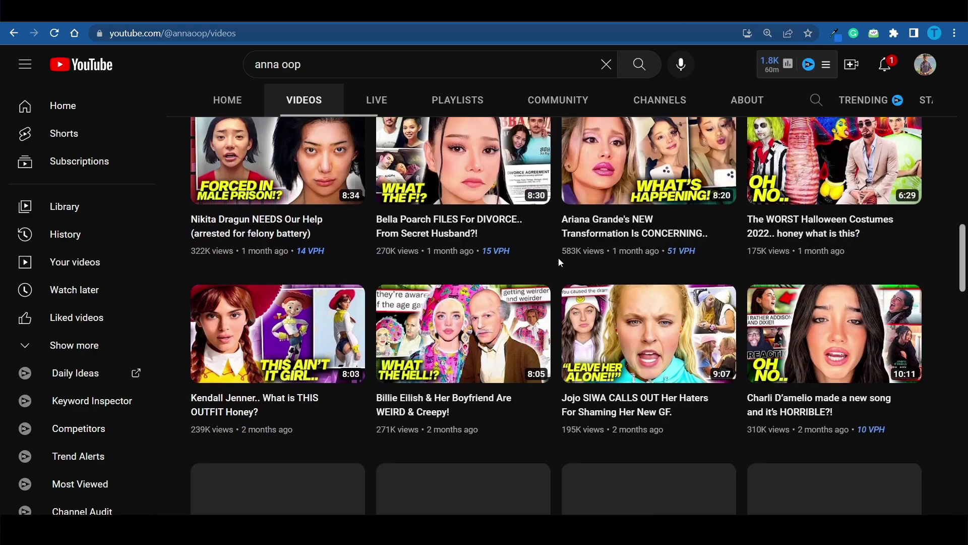
scroll(558, 258, "up", 15)
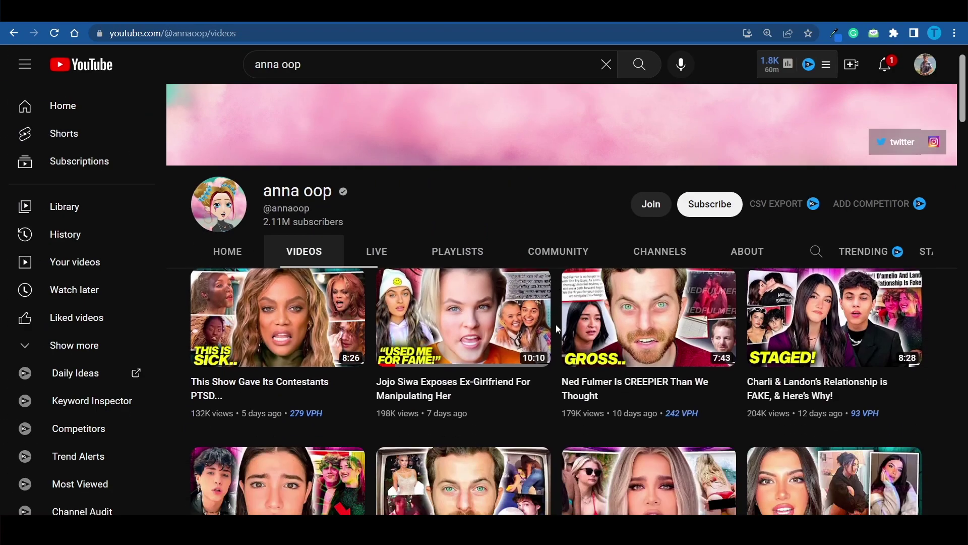
scroll(557, 329, "down", 3)
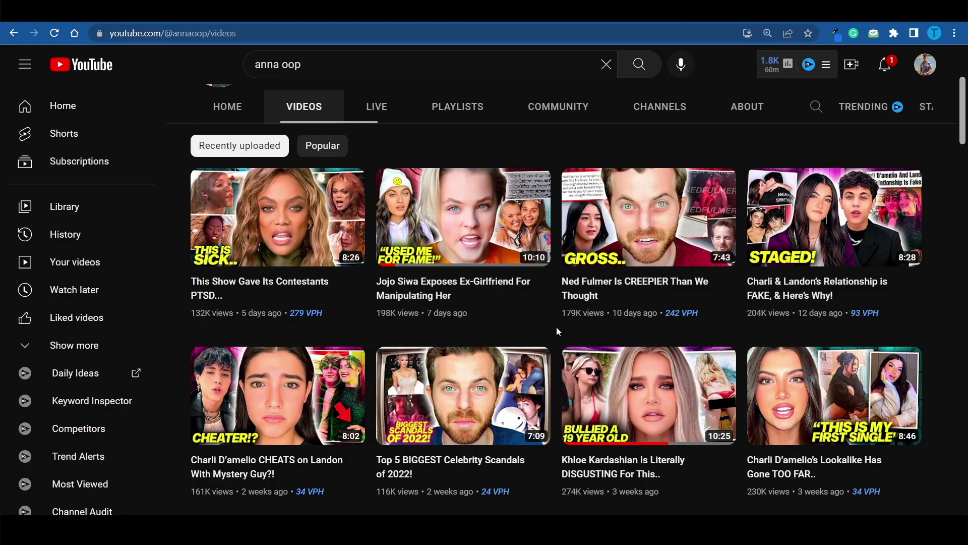
mouse_move(485, 238)
scroll(559, 190, "down", 10)
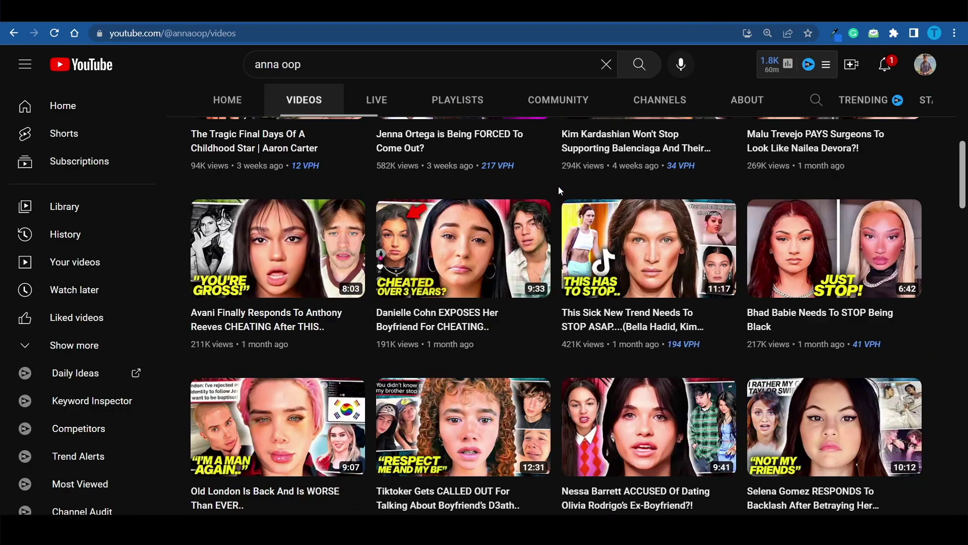
scroll(558, 190, "up", 10)
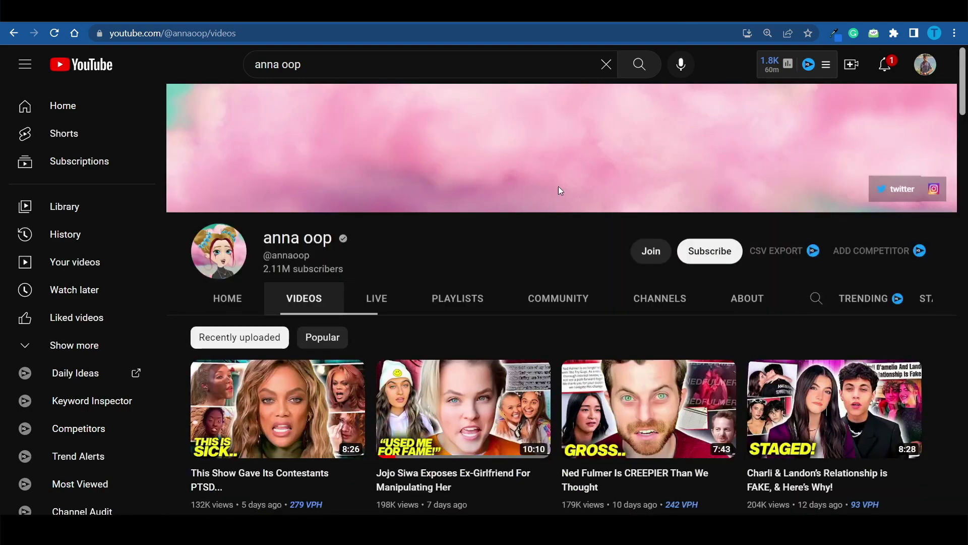
Step: Check the channel's About stats: joined May 12, 2019, with 660,701,809 total views
left_click(745, 302)
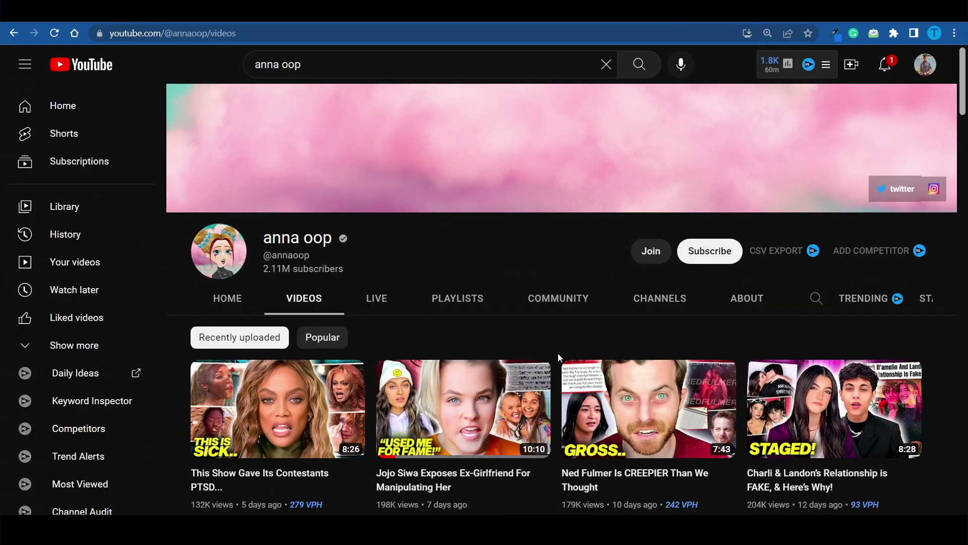
scroll(557, 353, "down", 5)
scroll(558, 356, "down", 1)
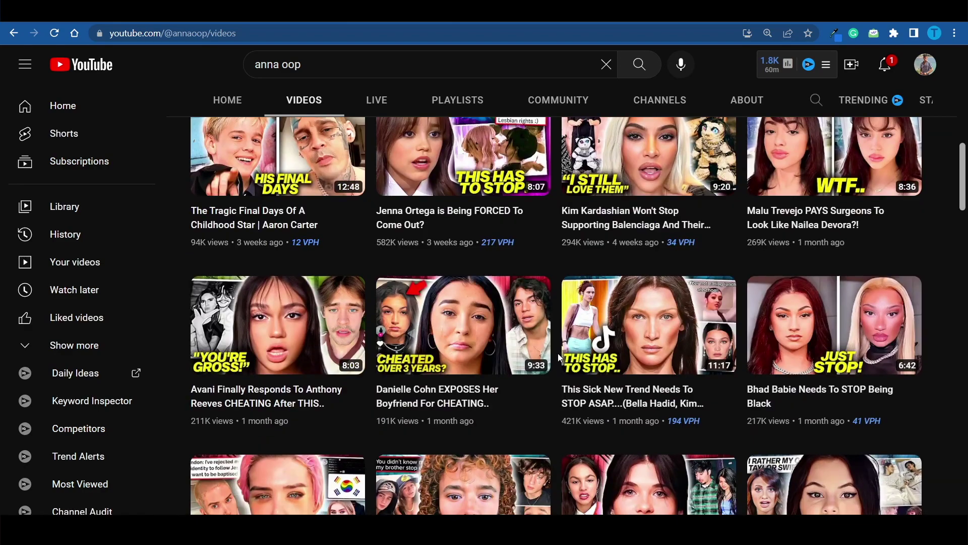
scroll(557, 353, "up", 1)
scroll(558, 353, "down", 5)
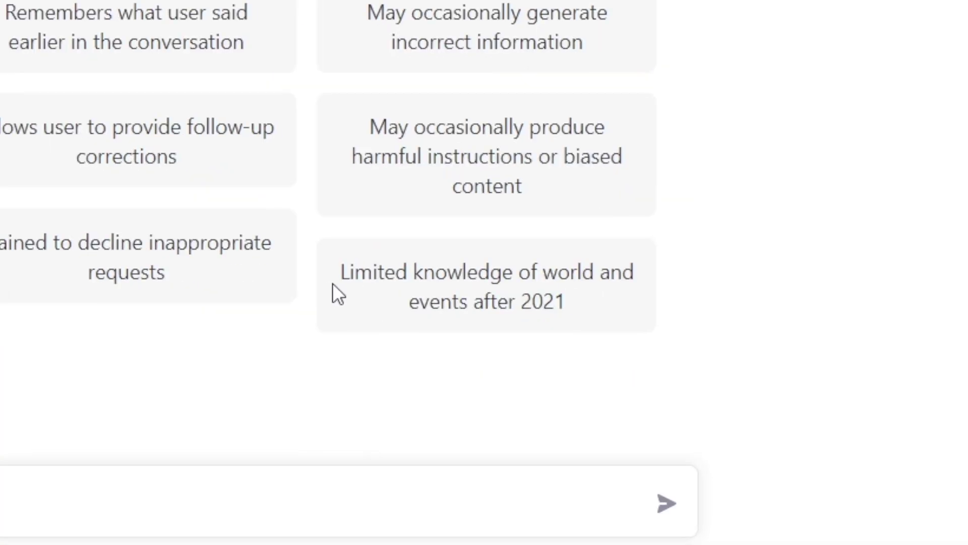
left_click_drag(652, 372, 814, 360)
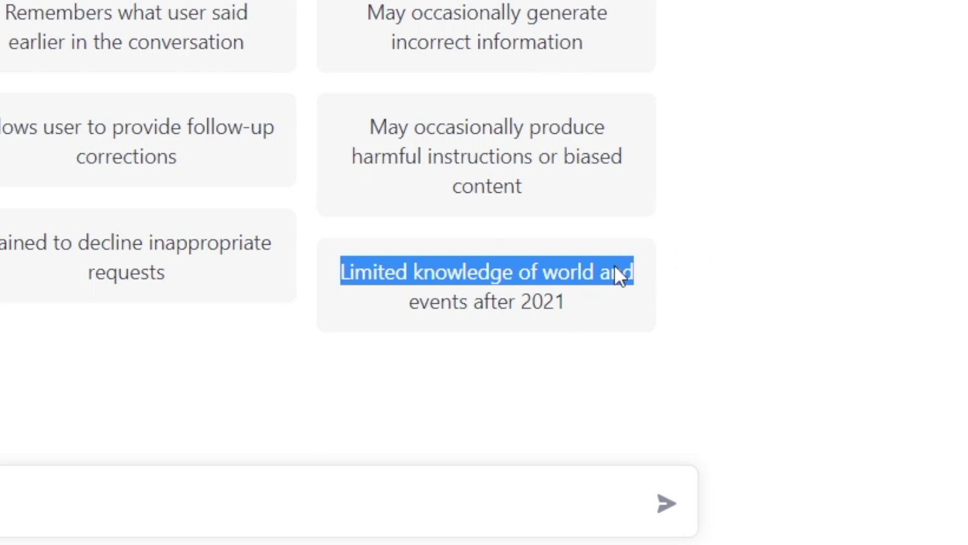
double_click(524, 302)
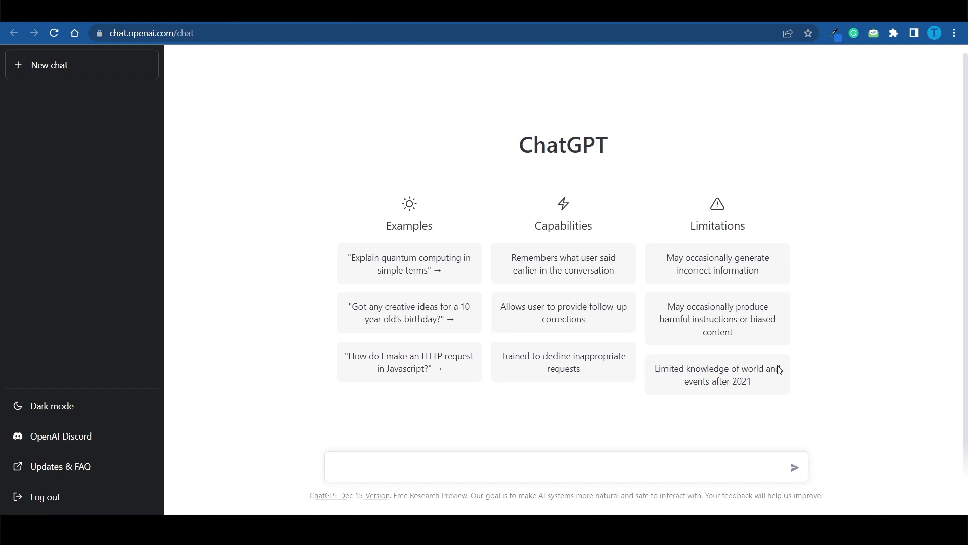
Step: Ask ChatGPT "what's the weather like today in texas?"
type("what's the weather like today in texas?")
key("Return")
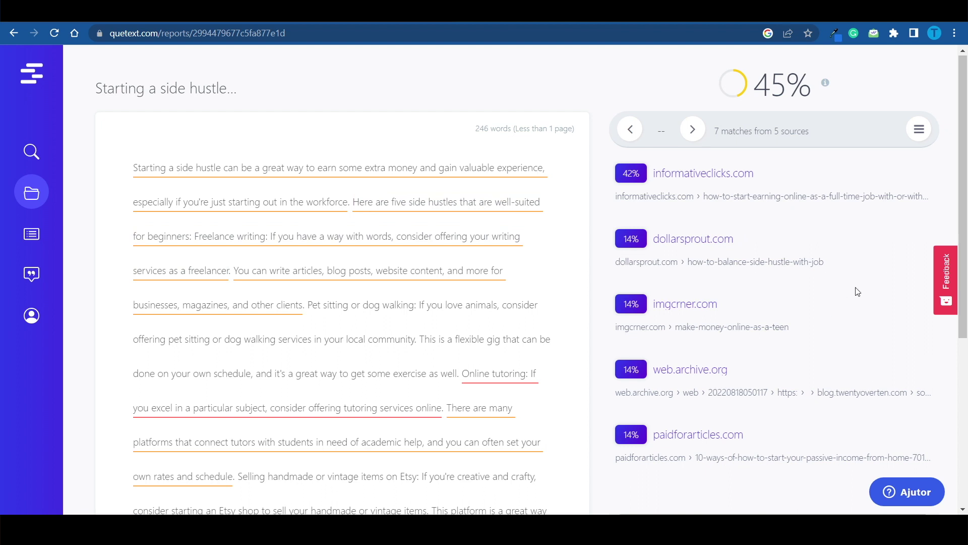
Step: Inspect an underlined sentence in the Quetext report to see its 60% match
mouse_move(320, 216)
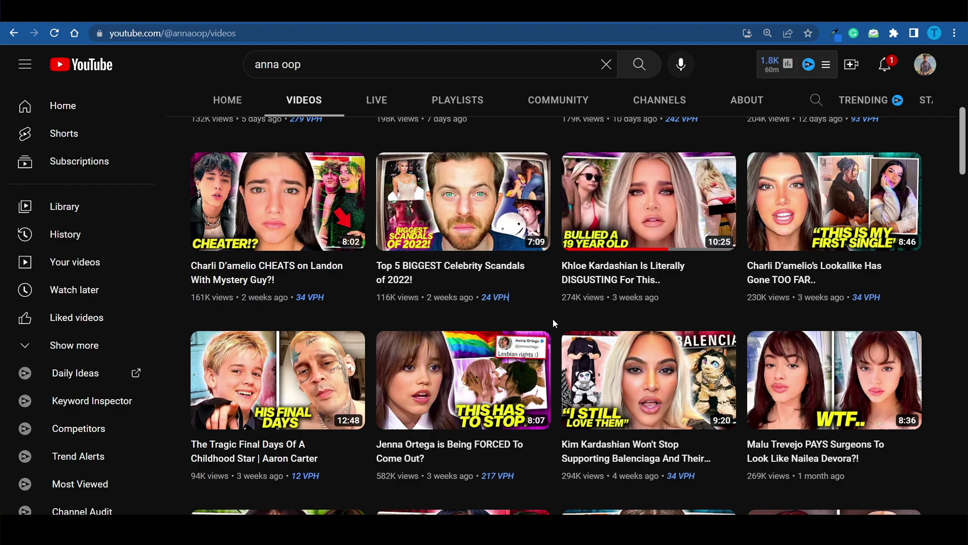
scroll(553, 319, "down", 3)
scroll(553, 319, "up", 10)
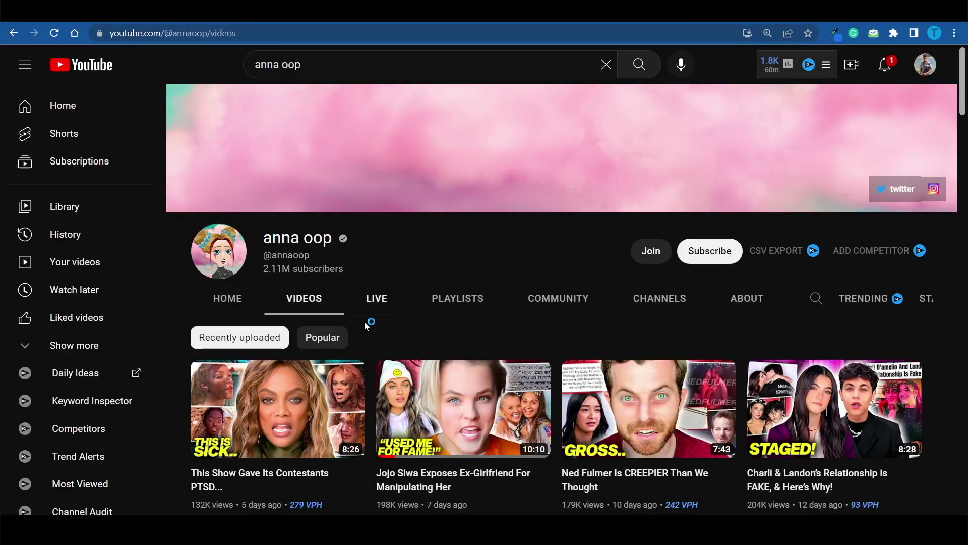
scroll(369, 353, "down", 7)
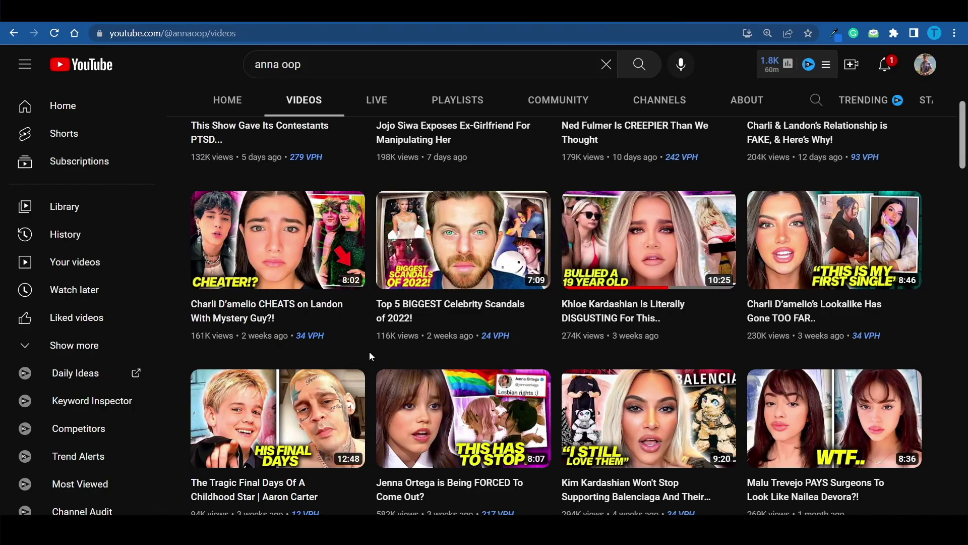
scroll(372, 348, "up", 2)
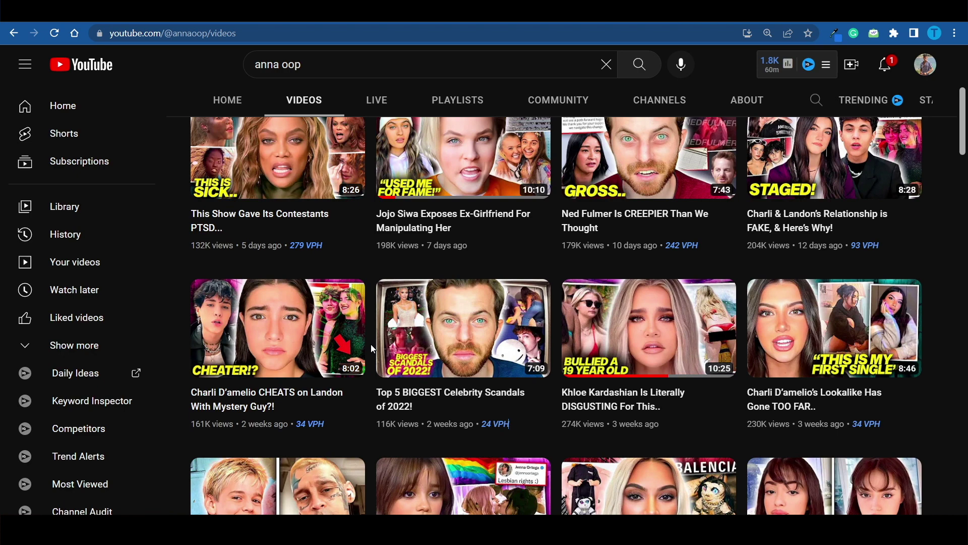
scroll(371, 347, "up", 3)
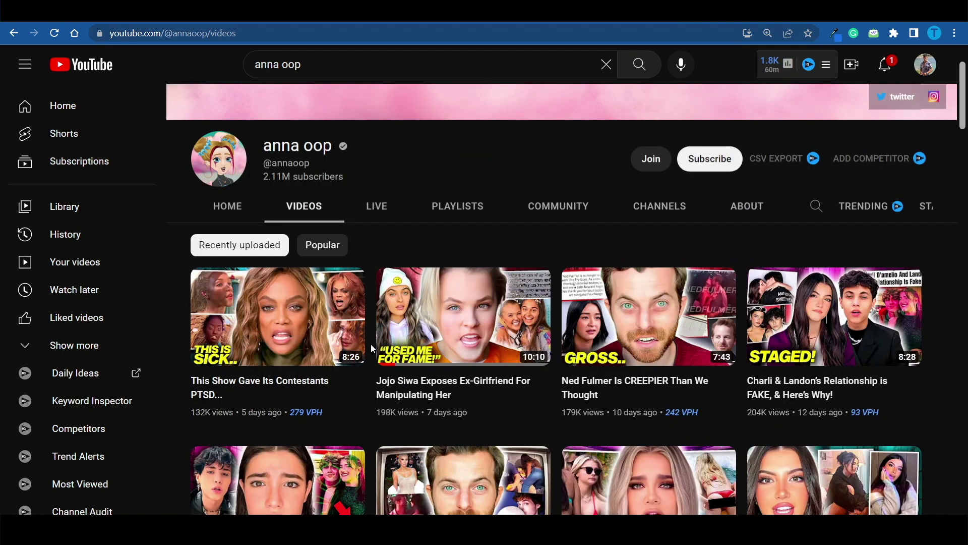
mouse_move(258, 334)
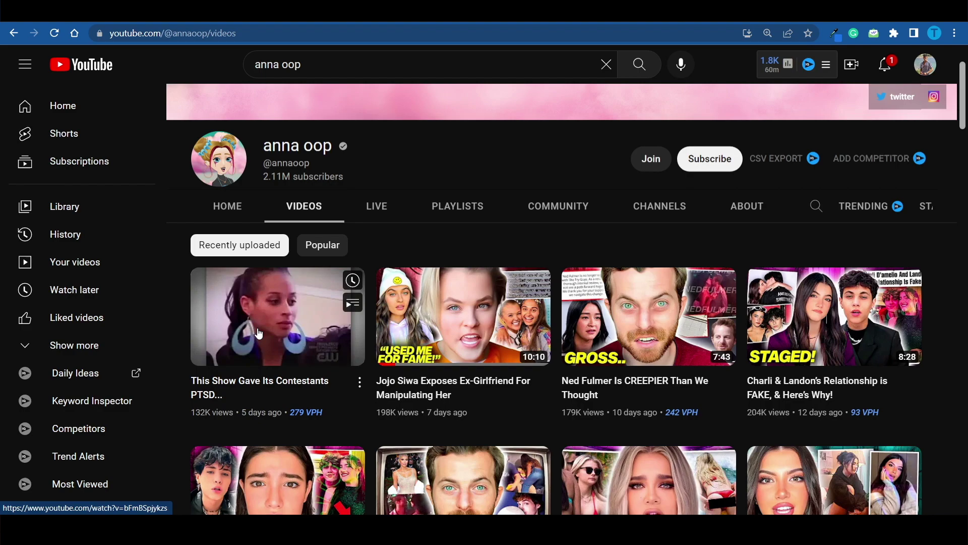
Step: Open the channel's most recent video and show its transcript
left_click(258, 334)
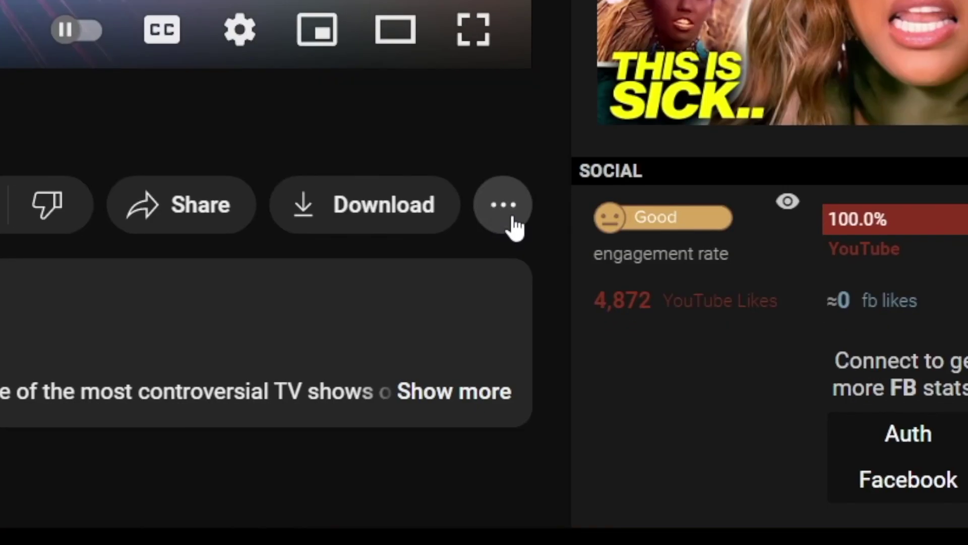
left_click(503, 207)
left_click(631, 466)
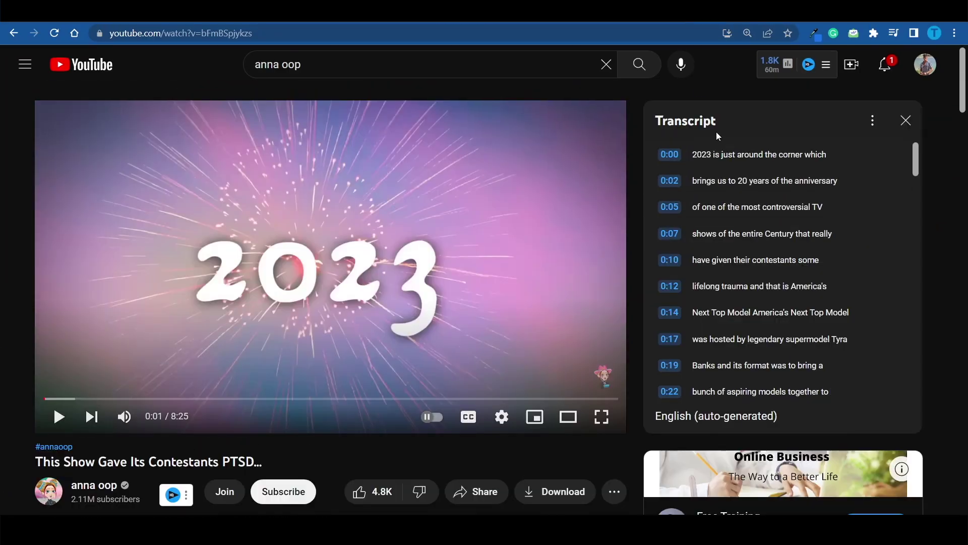
Step: Hide the transcript's timestamps and select all of its text
left_click(864, 119)
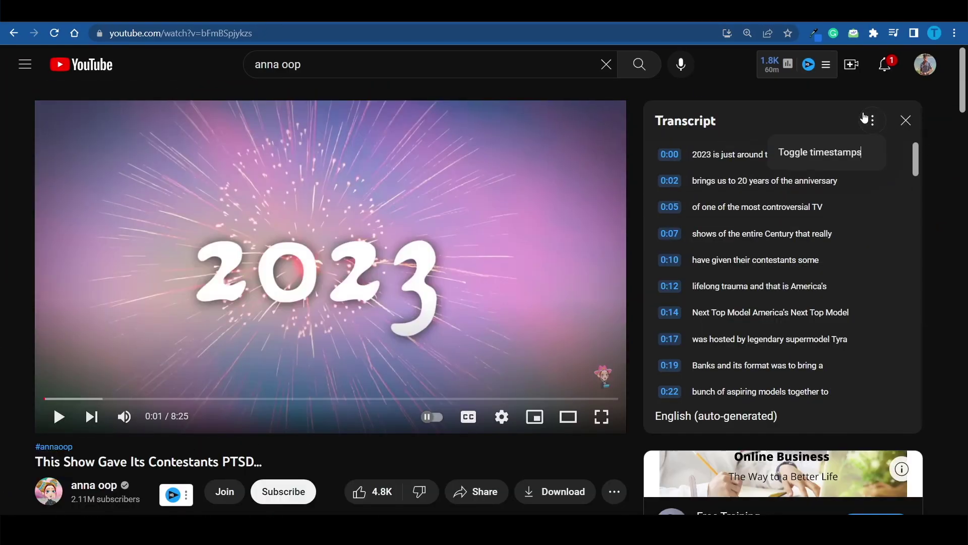
left_click(831, 155)
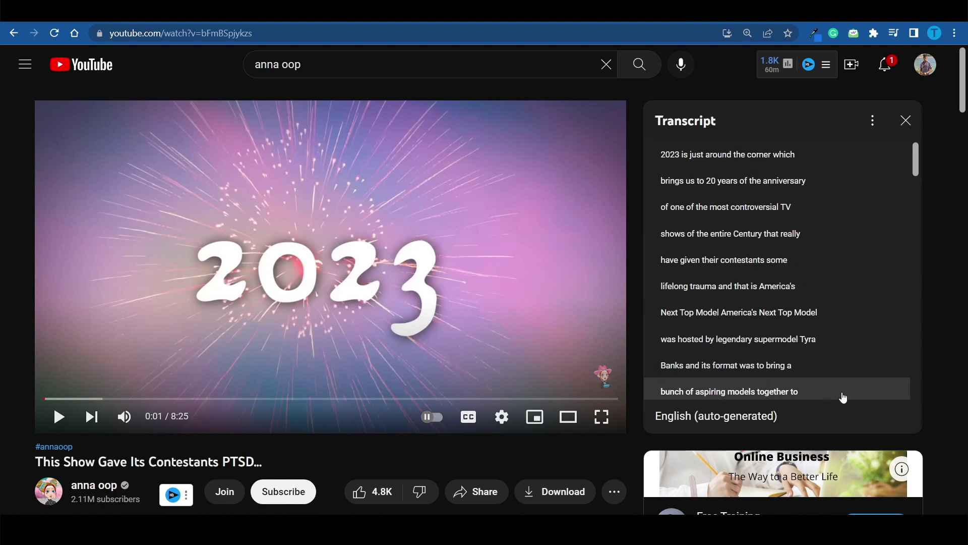
left_click_drag(659, 153, 864, 395)
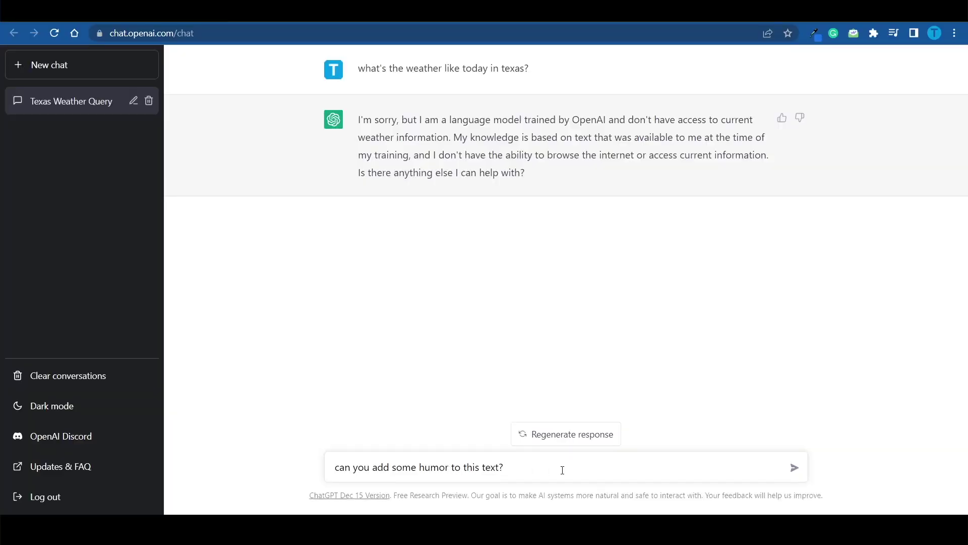
Step: Send the pasted transcript with the humor request and read the funnier America's Next Top Model rewrite
key("shift+Return")
key("ctrl+v")
scroll(496, 429, "up", 3)
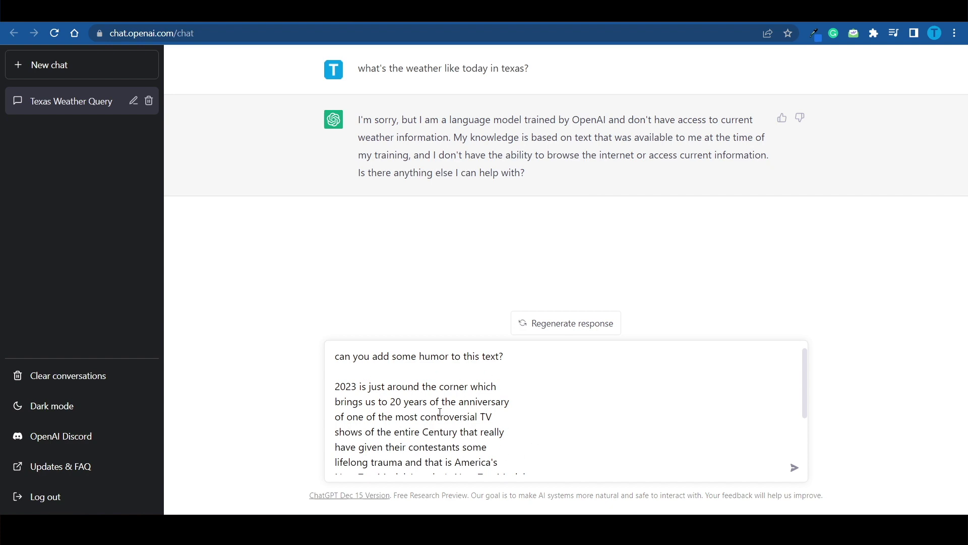
key("Return")
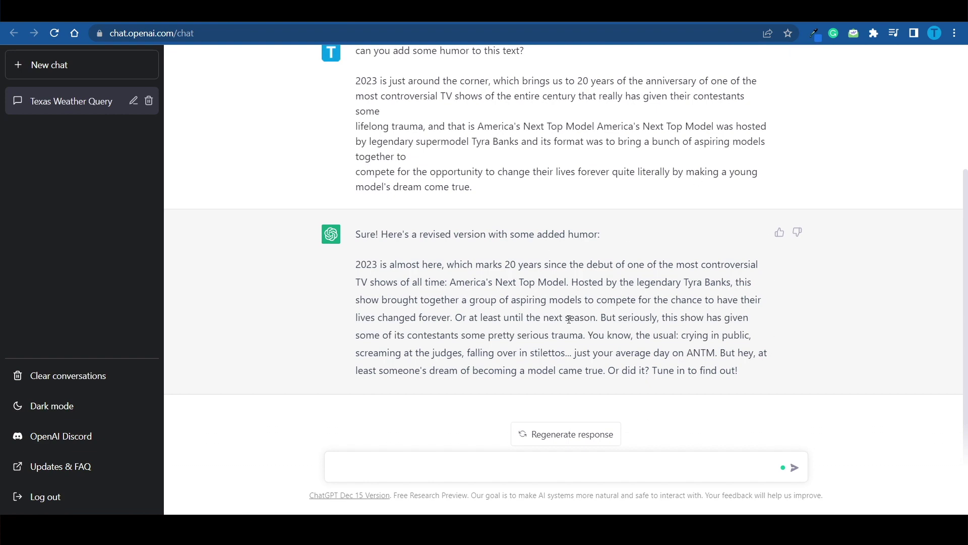
scroll(569, 318, "up", 2)
scroll(568, 320, "down", 2)
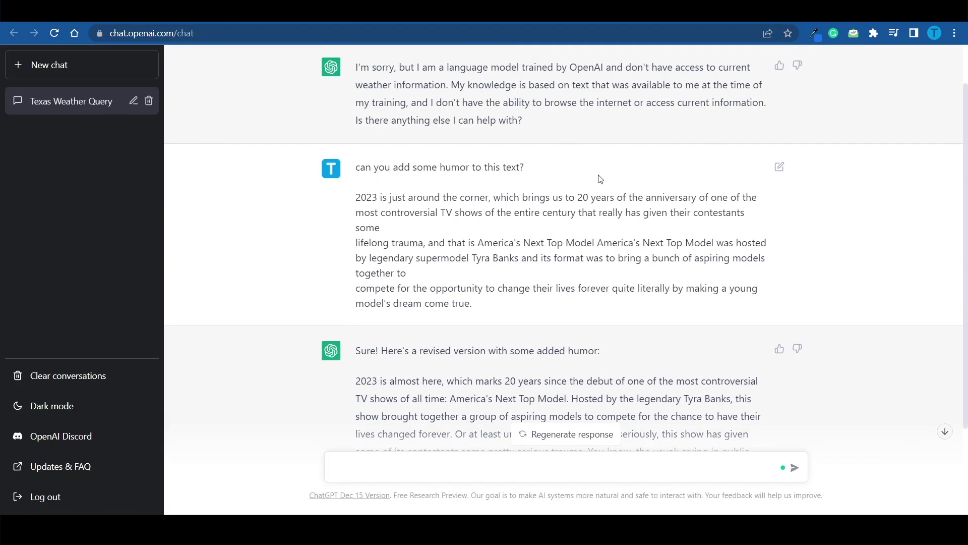
scroll(600, 179, "up", 1)
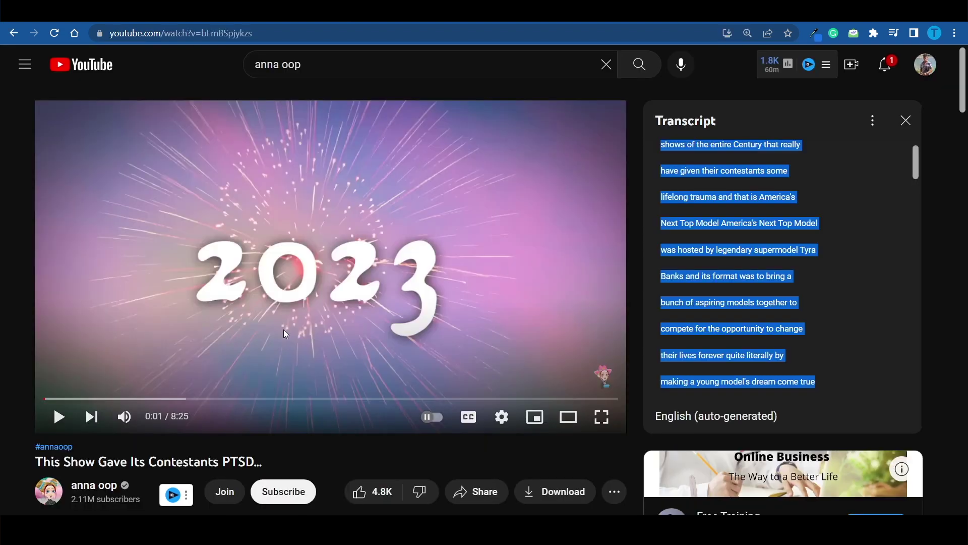
Step: Scroll through the America's Next Top Model video's transcript lines, then back to the page top
scroll(286, 334, "down", 1)
scroll(817, 246, "up", 2)
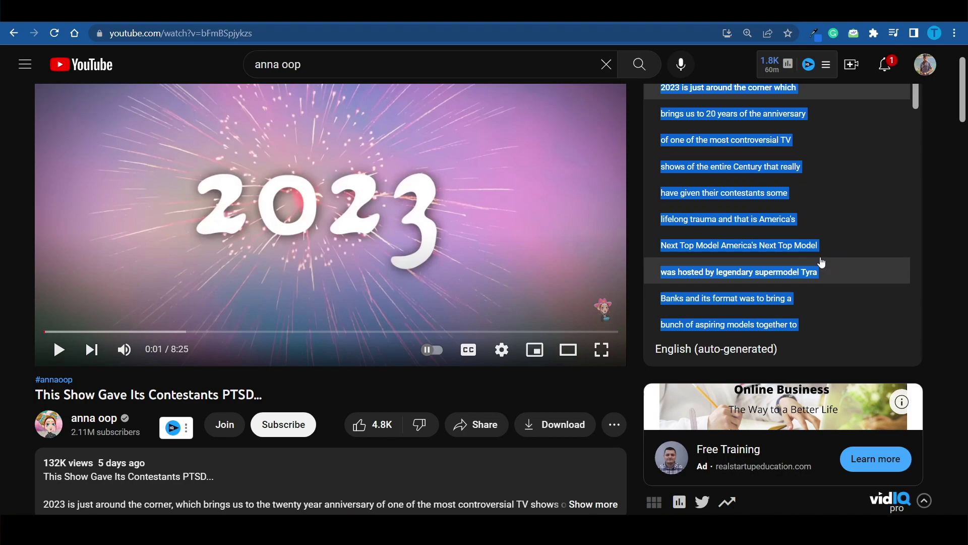
scroll(822, 262, "down", 5)
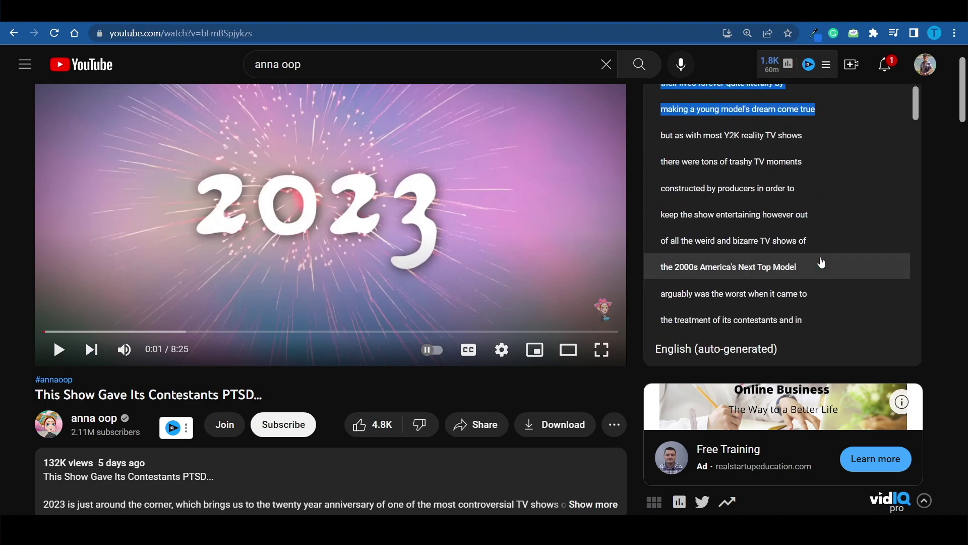
scroll(822, 263, "down", 15)
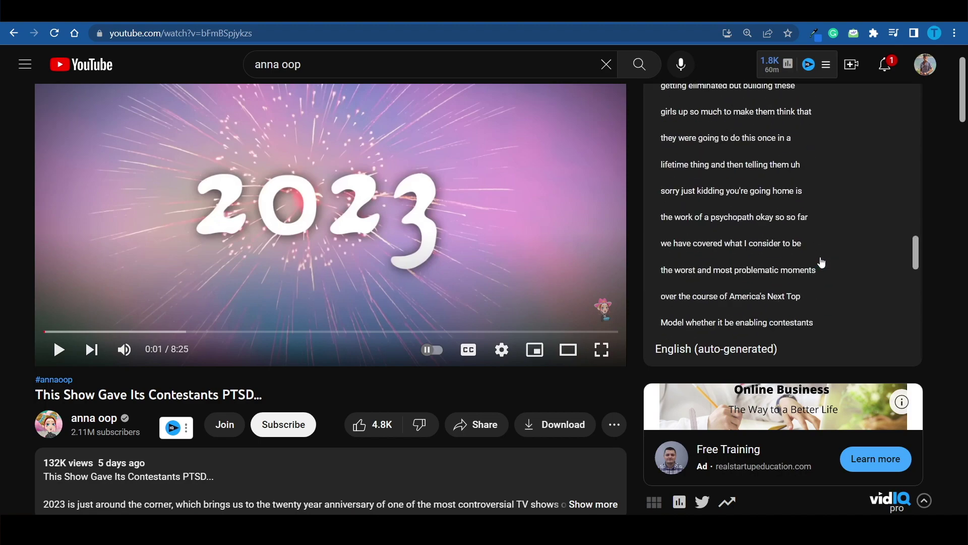
scroll(822, 263, "down", 20)
scroll(821, 262, "up", 6)
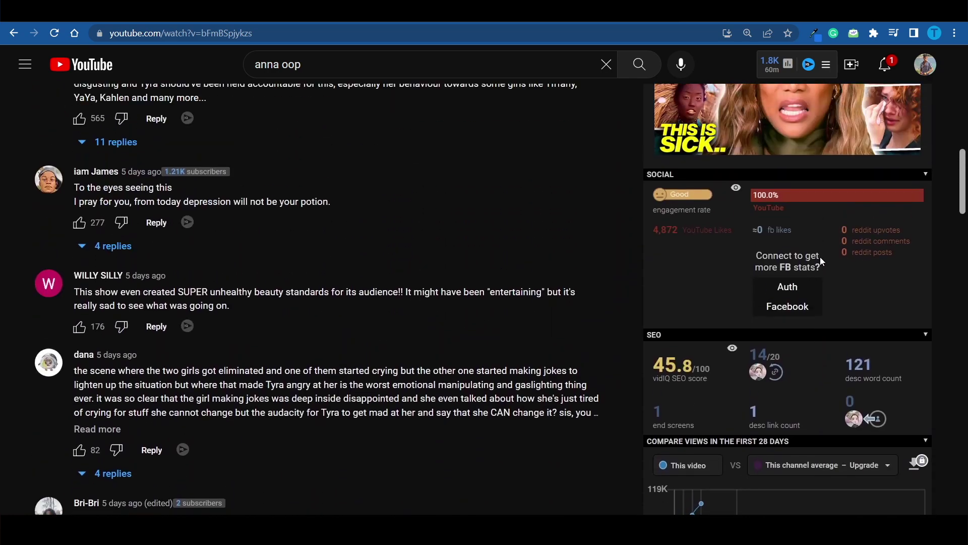
scroll(820, 261, "up", 10)
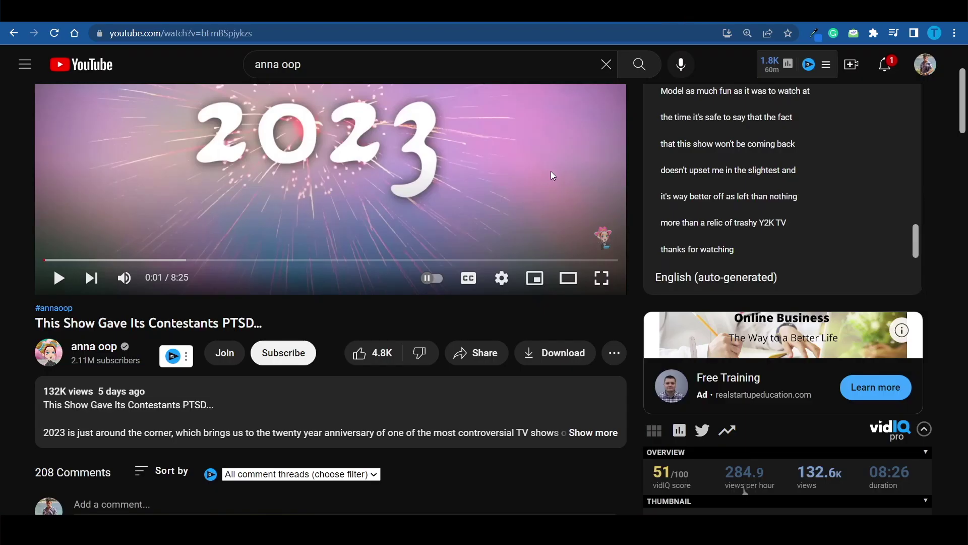
Step: Skip the video ahead to about 0:33, 1:39, 1:56 and 2:16
scroll(551, 171, "up", 2)
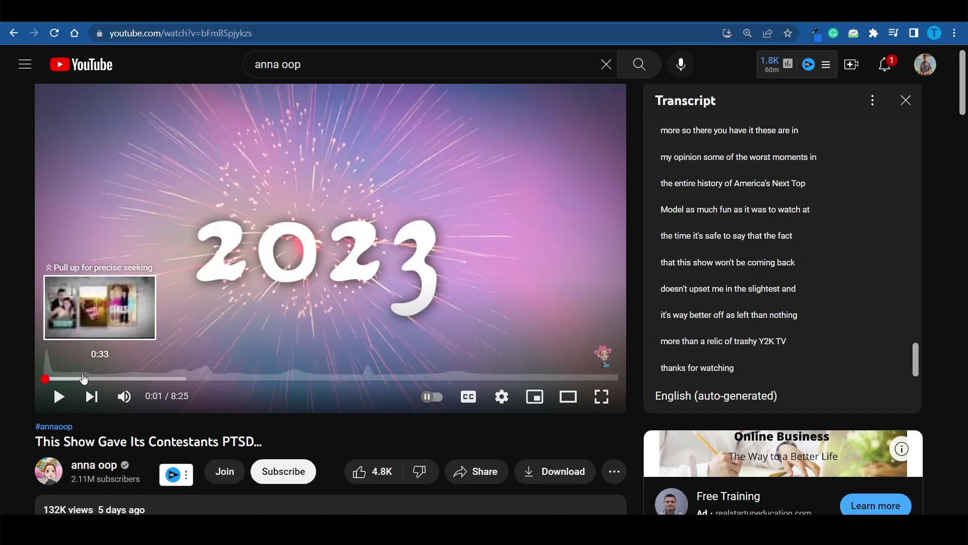
left_click(83, 378)
left_click(158, 379)
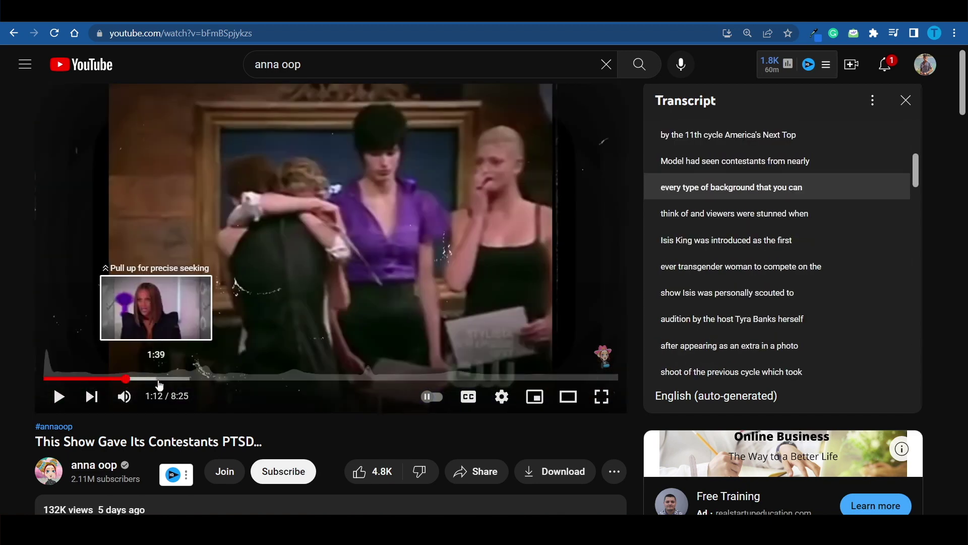
left_click(179, 383)
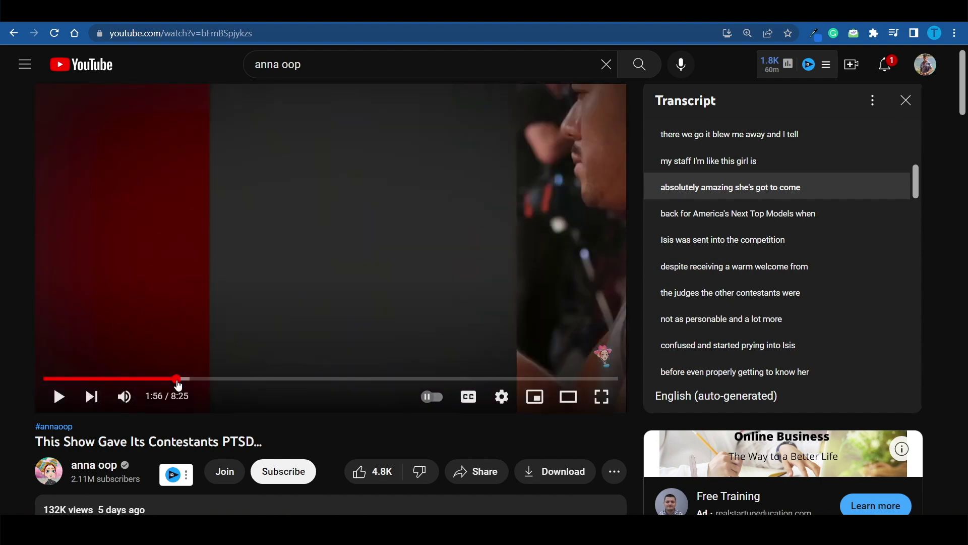
left_click(199, 381)
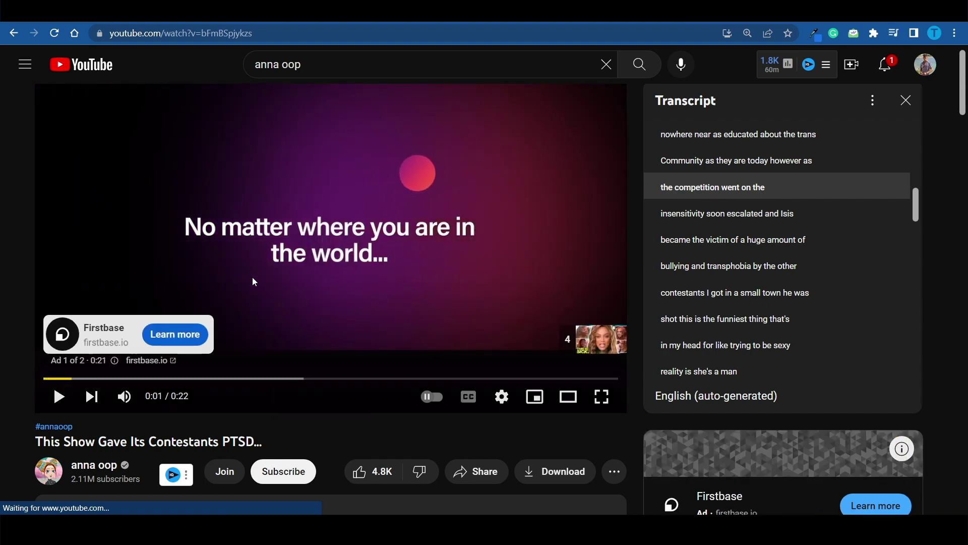
scroll(254, 283, "down", 4)
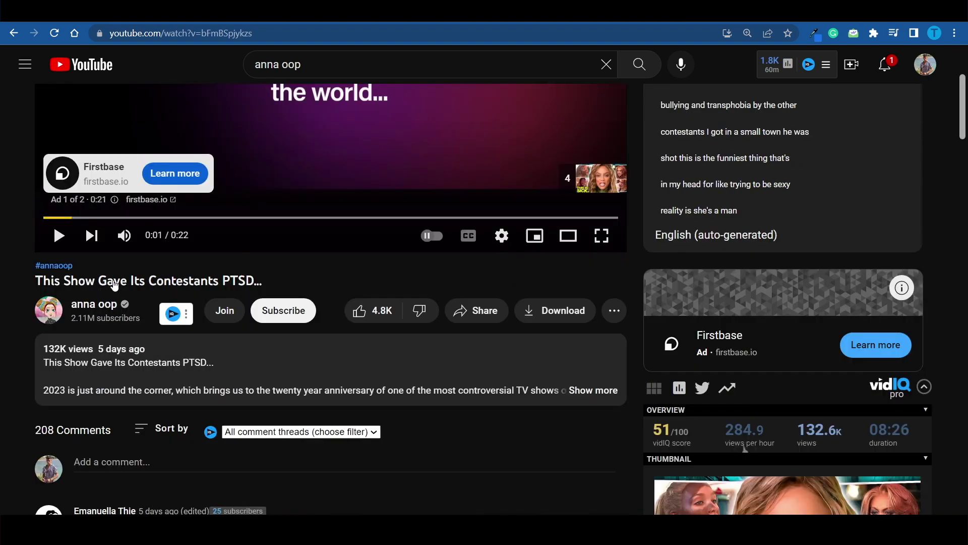
scroll(377, 192, "up", 5)
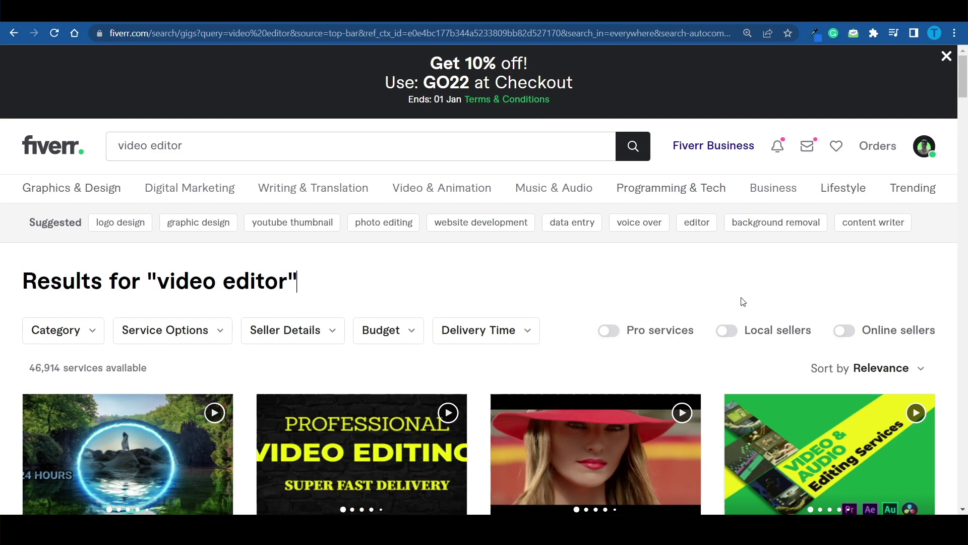
Step: Scroll down through the Fiverr "video editor" gig cards and their starting prices
scroll(741, 300, "down", 2)
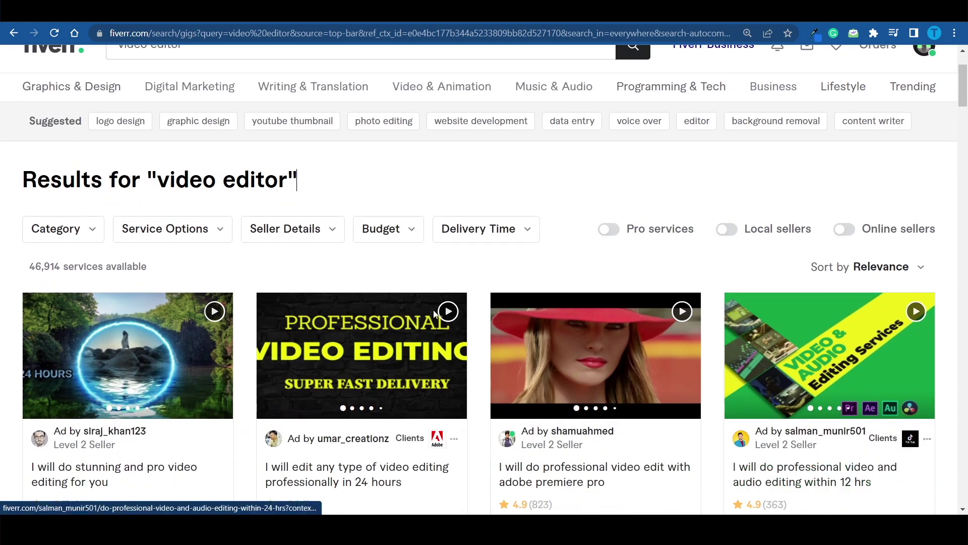
scroll(474, 331, "down", 4)
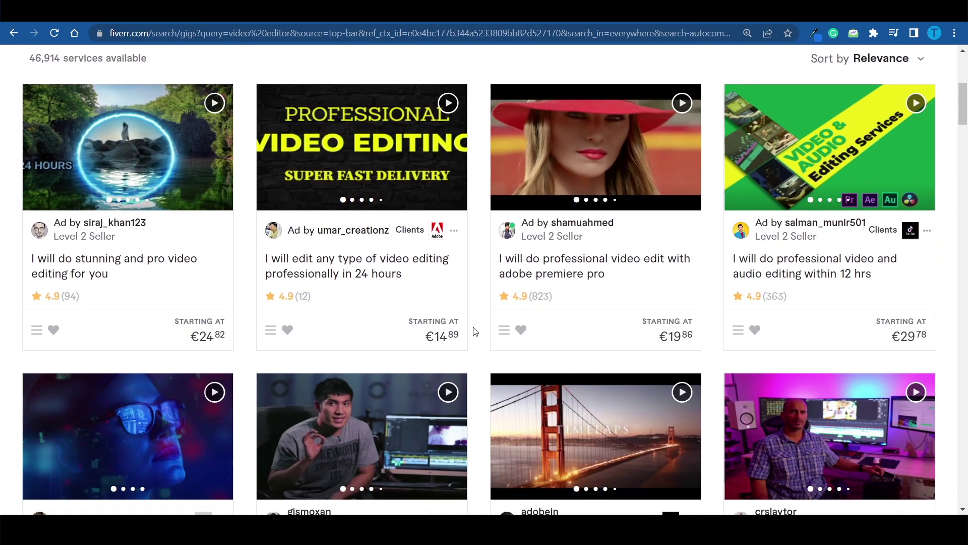
scroll(473, 331, "down", 4)
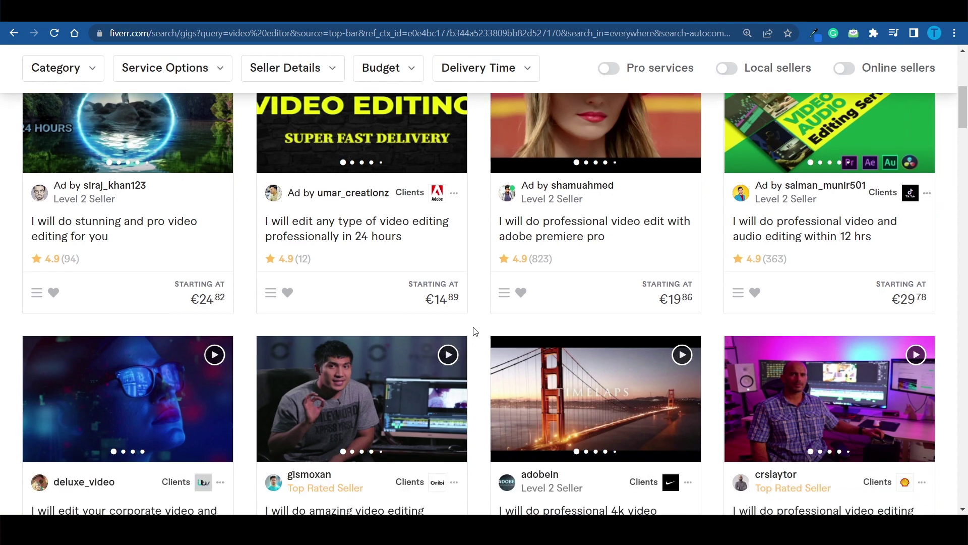
scroll(474, 330, "down", 1)
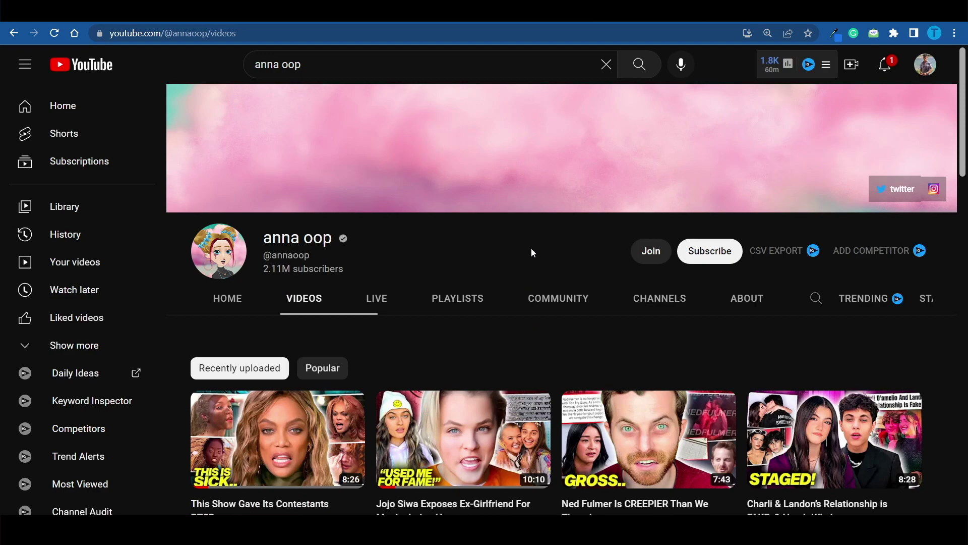
Step: Scroll down and back up through the channel's recent uploads, checking view counts and VPH
scroll(561, 371, "down", 4)
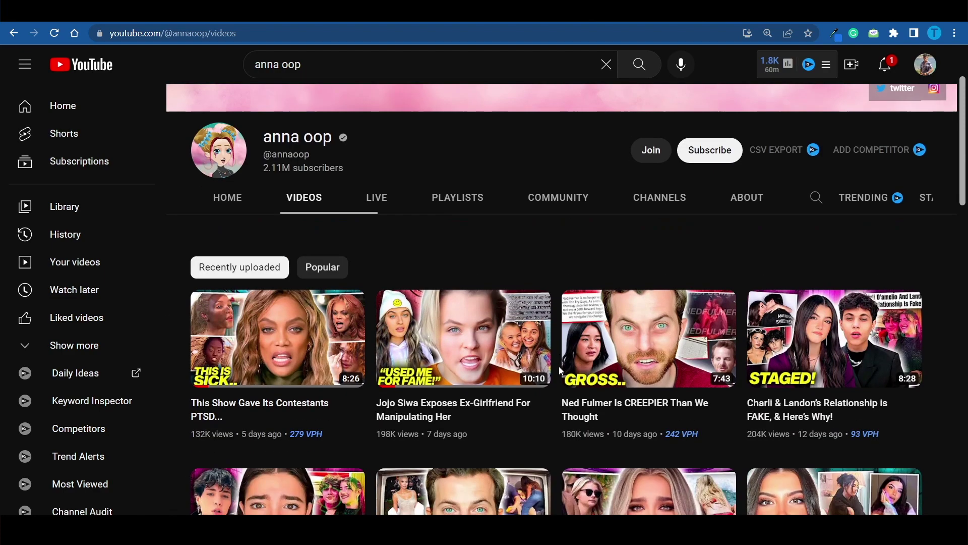
scroll(559, 368, "down", 4)
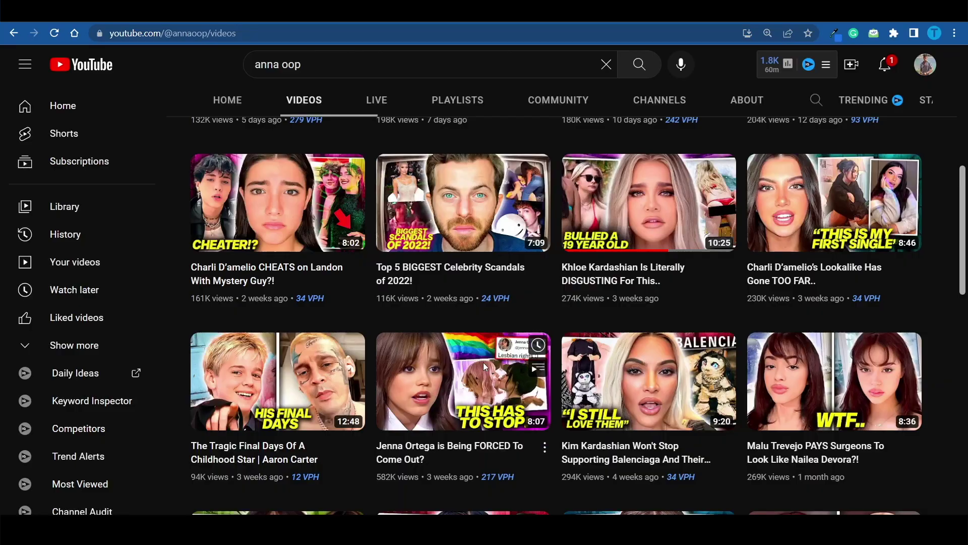
scroll(353, 303, "up", 5)
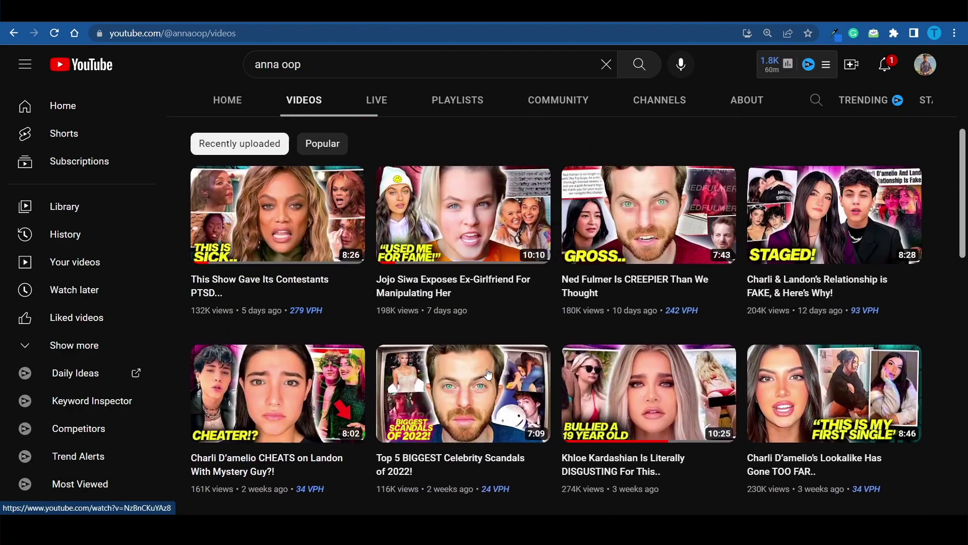
scroll(267, 191, "up", 1)
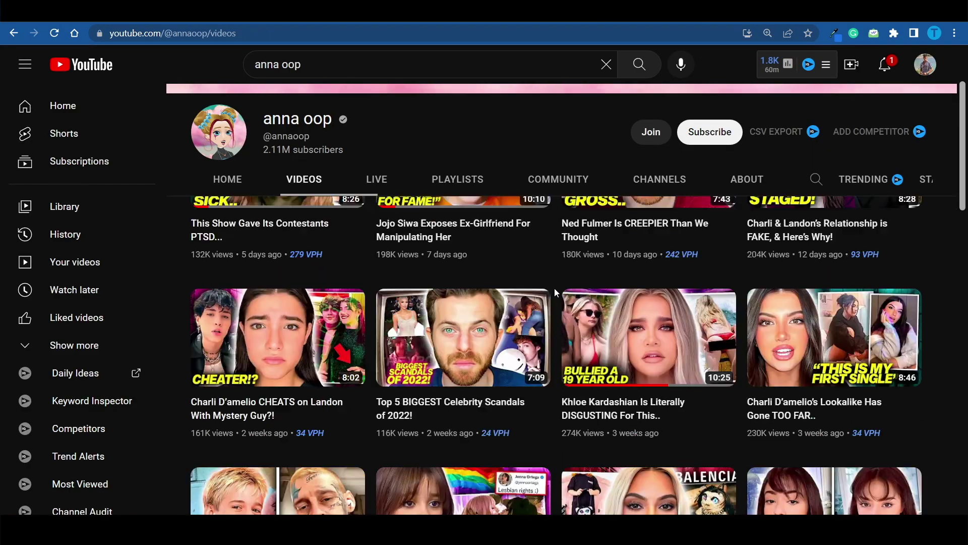
scroll(555, 288, "up", 10)
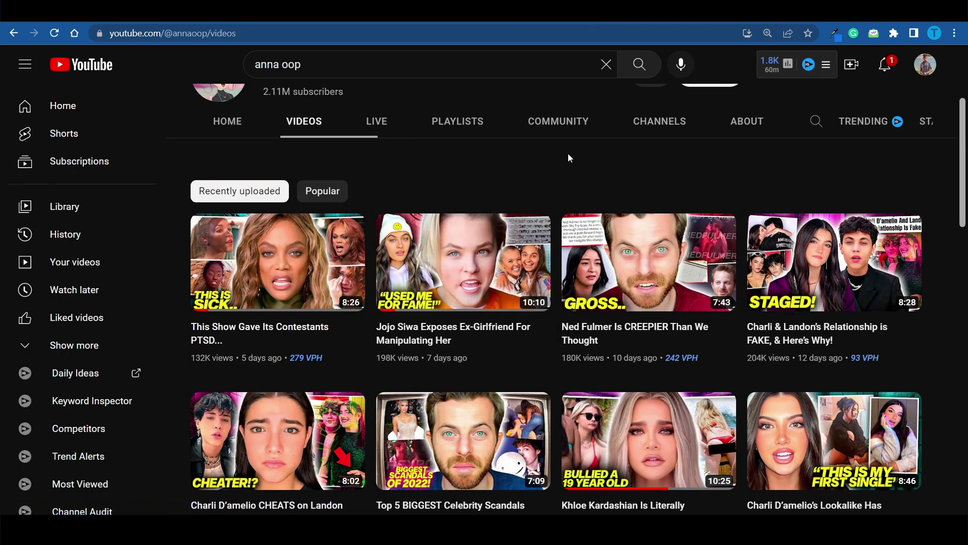
Step: Open "Jojo Siwa Exposes Ex-Girlfriend For Manipulating Her" from the channel's Videos list
left_click(438, 252)
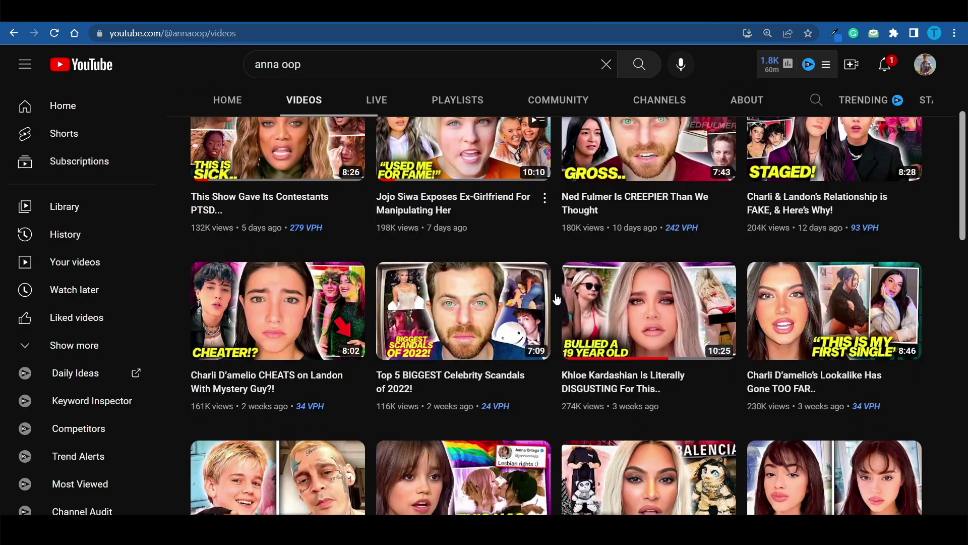
Step: Scroll down the channel's Videos list to month-old uploads like the Selena Gomez video at 241K views
scroll(556, 298, "down", 3)
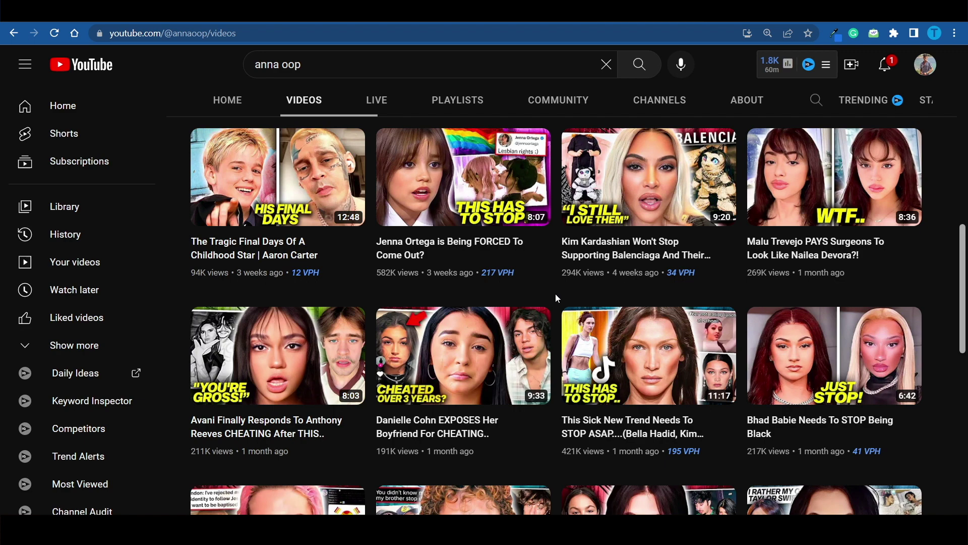
scroll(555, 293, "down", 3)
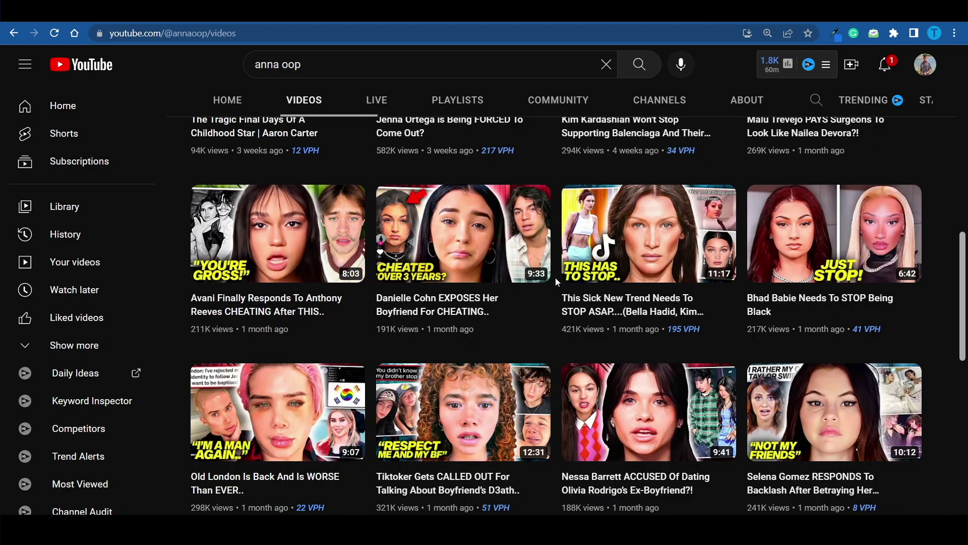
scroll(557, 282, "down", 2)
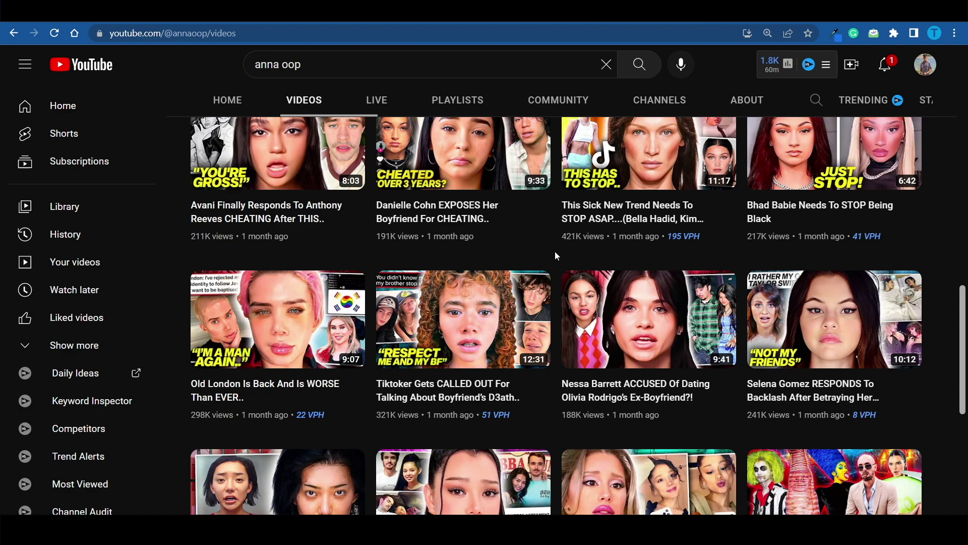
scroll(555, 254, "down", 3)
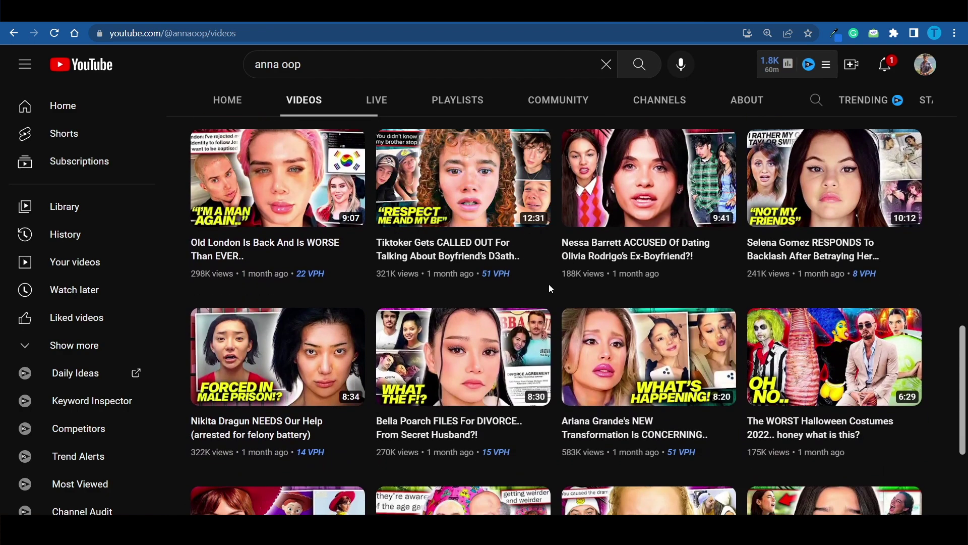